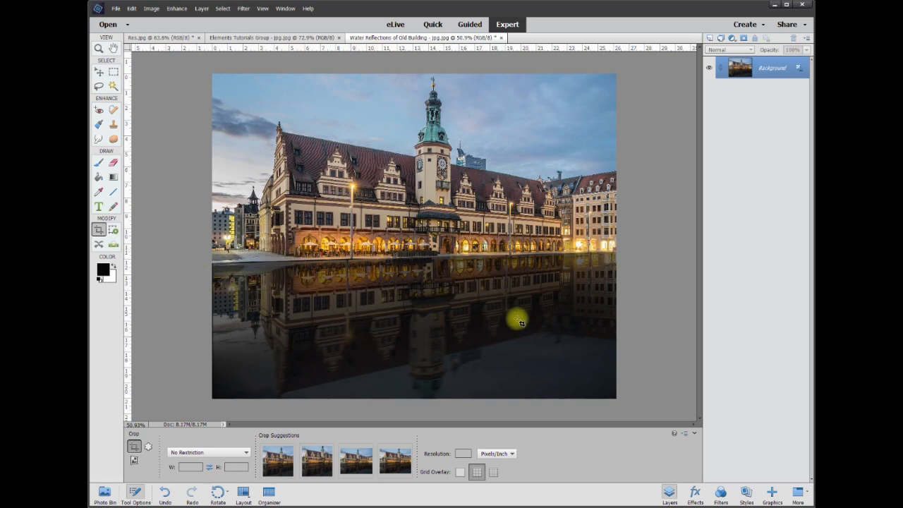
Step: In Res.jpg, marquee-select the sky and buildings across the full photo width, down to the base of the fountain
left_click(176, 37)
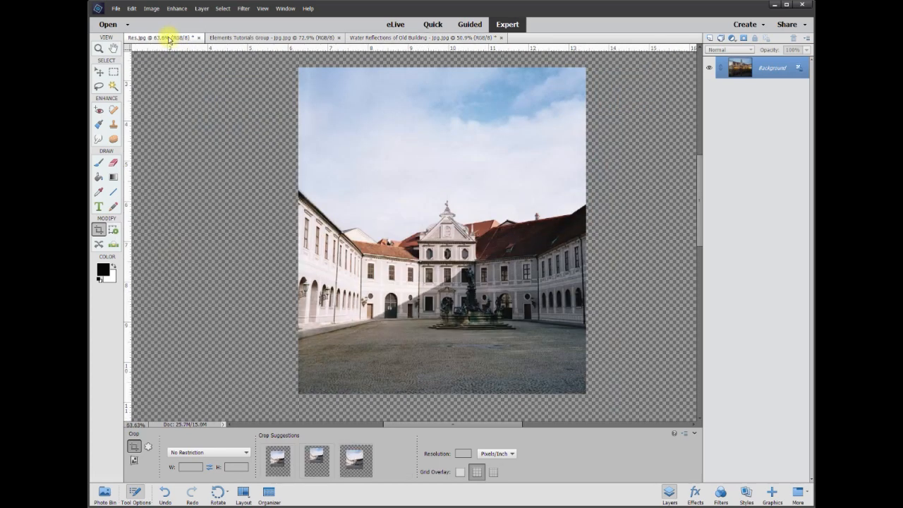
scroll(503, 321, "up", 1)
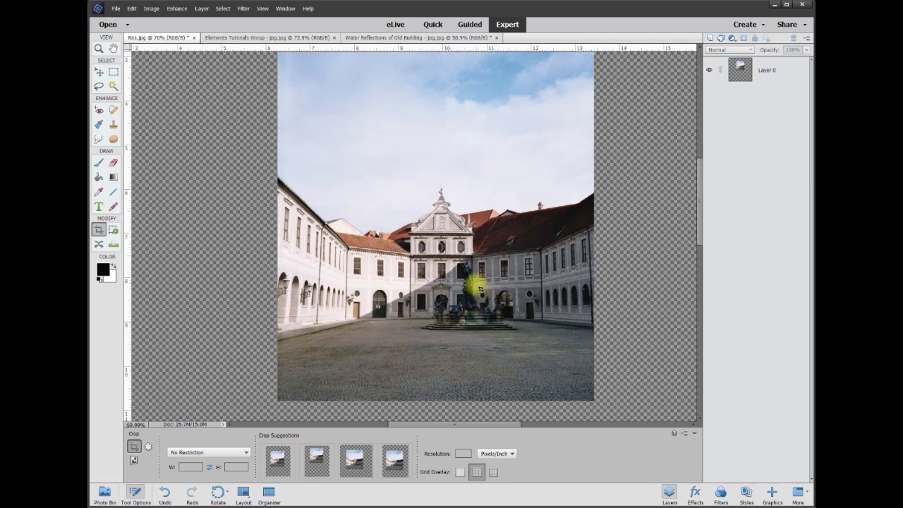
scroll(473, 289, "up", 1)
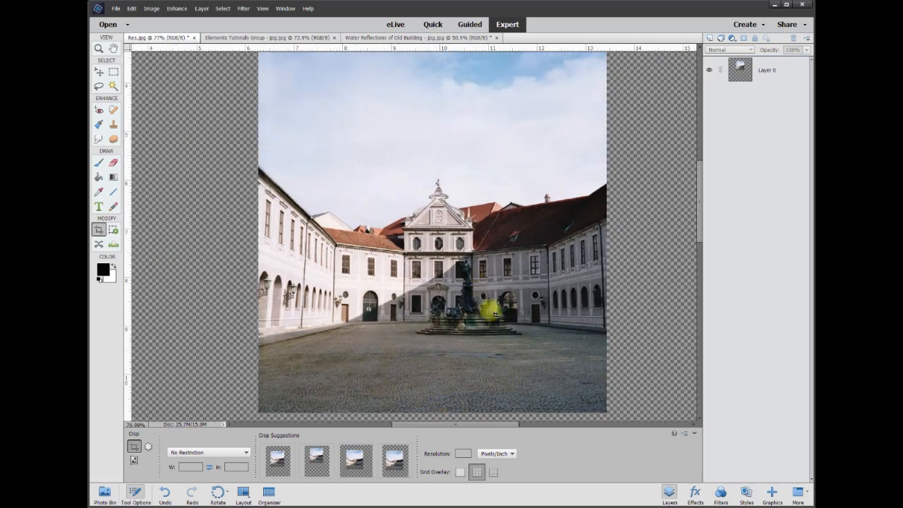
scroll(494, 257, "down", 2)
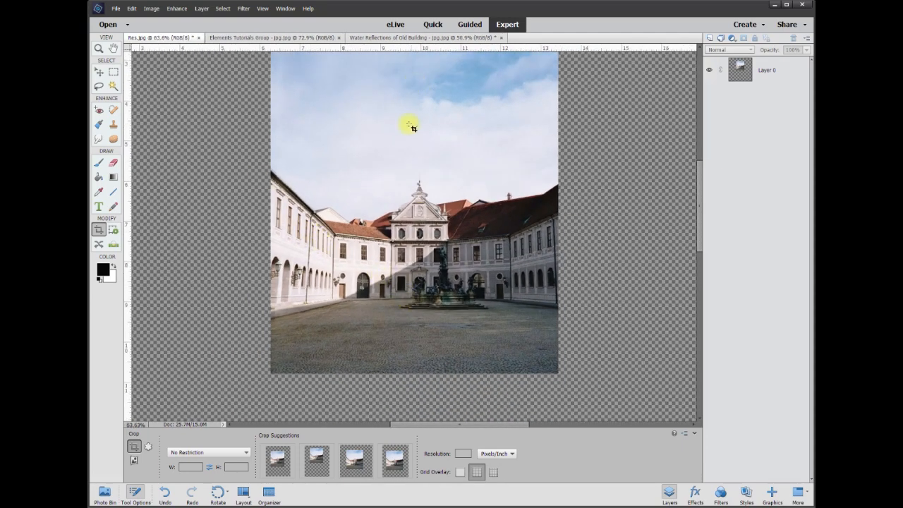
scroll(404, 213, "down", 1)
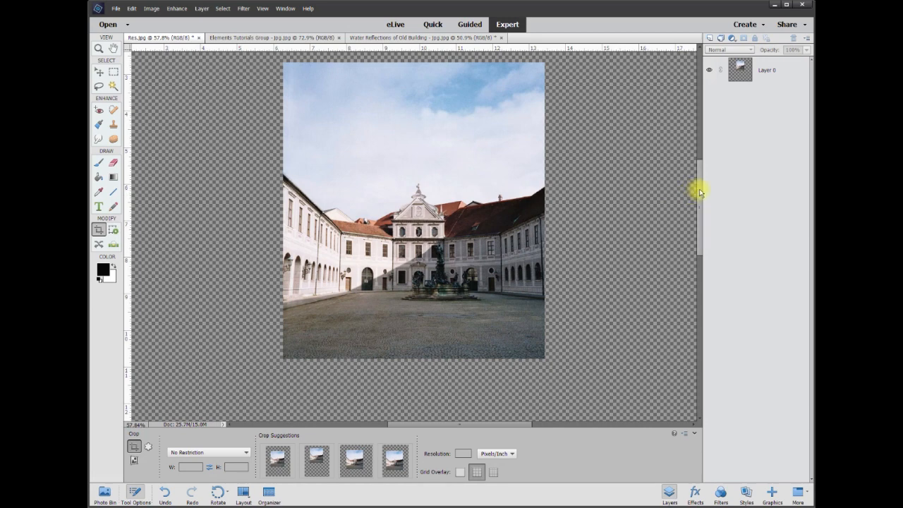
scroll(696, 185, "up", 1)
left_click(113, 72)
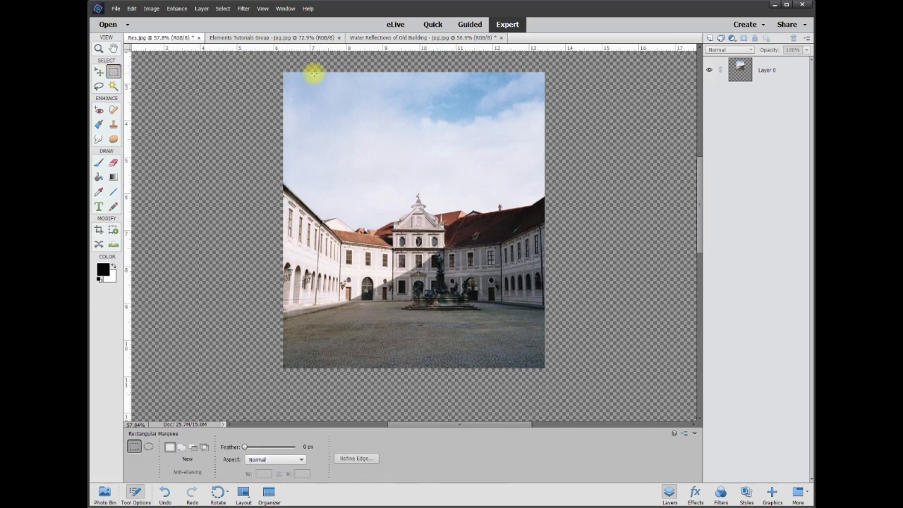
left_click_drag(272, 64, 556, 300)
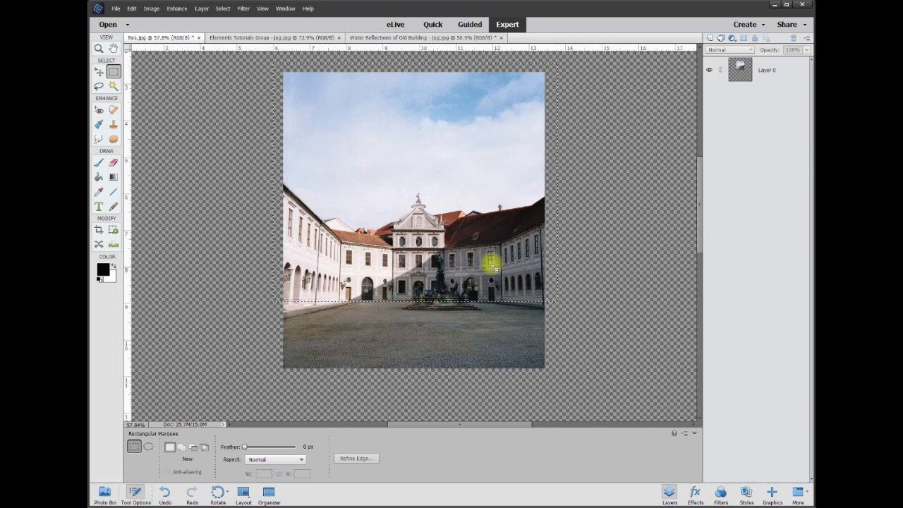
Step: Copy the selected area of Layer 0 to a new layer with Layer Via Copy
left_click(778, 73)
right_click(418, 211)
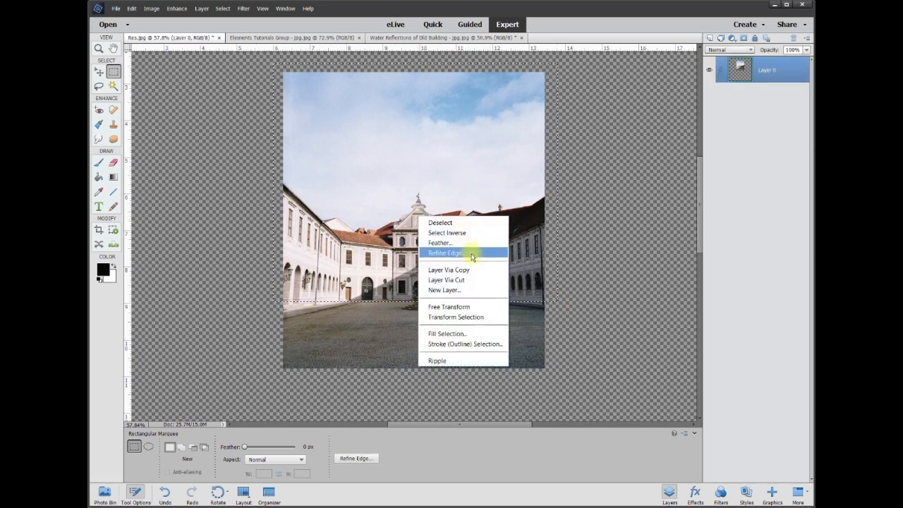
left_click(451, 269)
Step: Offset the copied building layer from the original and flip it vertically
left_click(102, 73)
left_click_drag(423, 165, 361, 177)
left_click(153, 12)
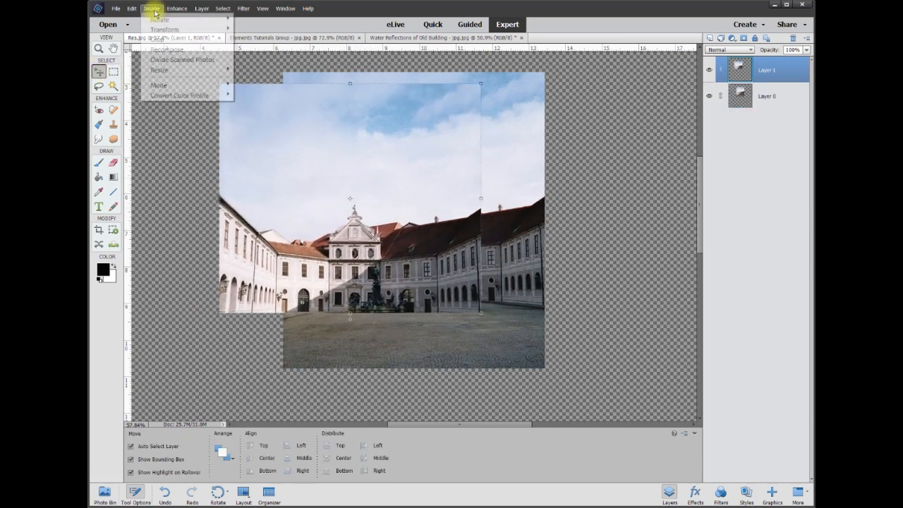
mouse_move(195, 24)
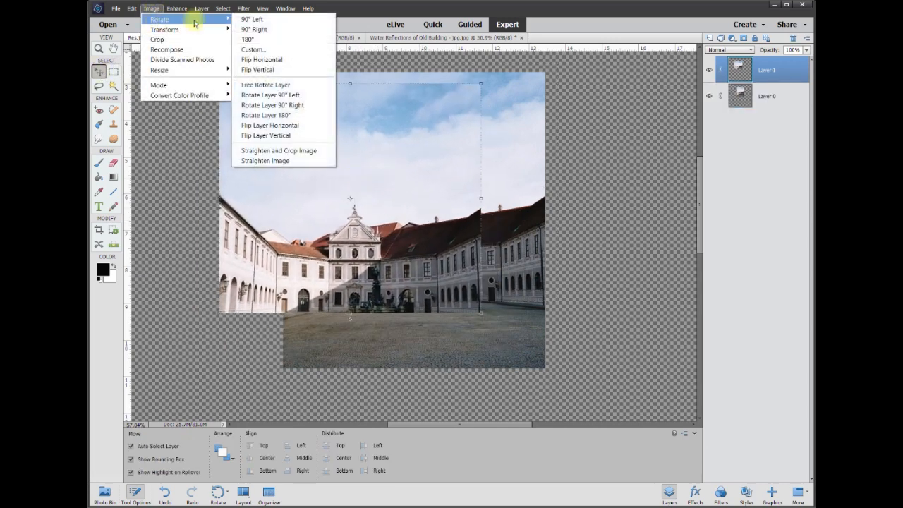
left_click(266, 134)
Step: Align the flipped copy directly beneath the upright buildings so it mirrors them, and shorten it vertically from its lower edge
left_click_drag(403, 145, 569, 323)
scroll(574, 324, "down", 2)
scroll(573, 324, "down", 1)
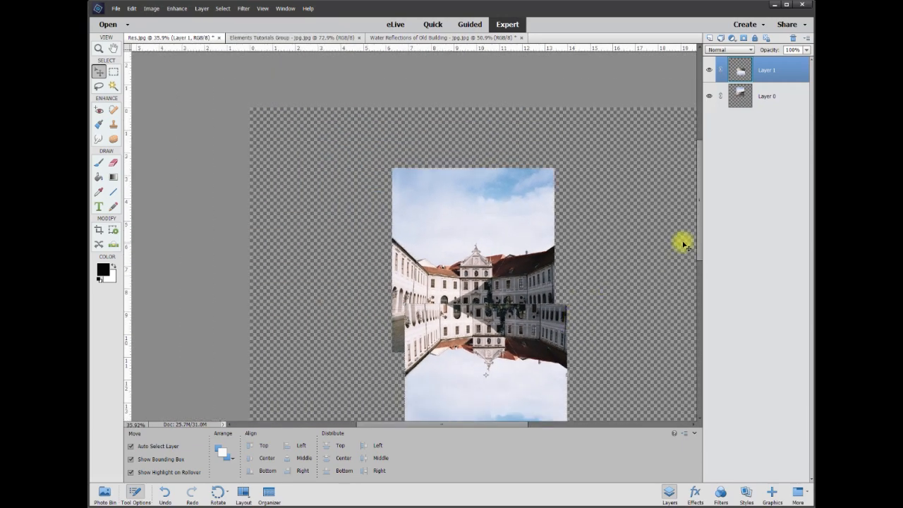
scroll(695, 244, "down", 3)
scroll(560, 242, "up", 3)
left_click_drag(416, 288, 398, 326)
scroll(510, 330, "down", 6)
scroll(614, 298, "up", 1)
left_click_drag(701, 245, 699, 276)
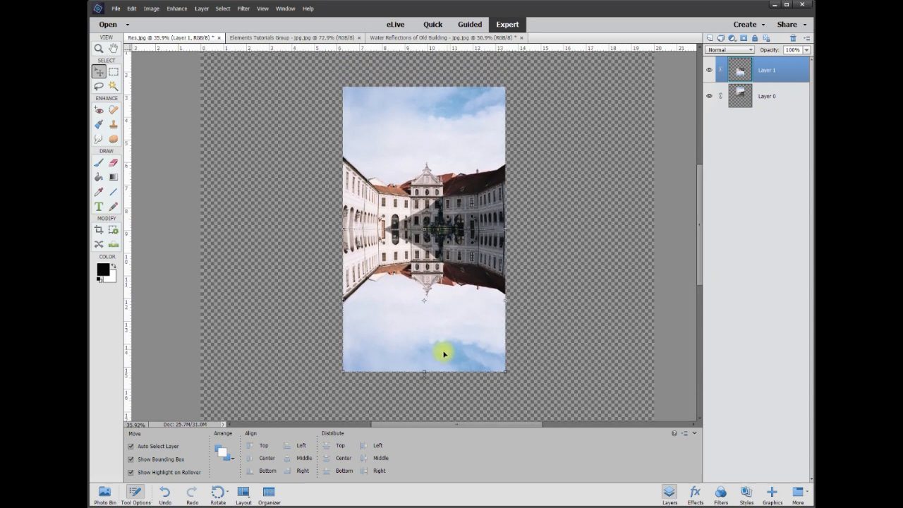
left_click_drag(424, 373, 409, 298)
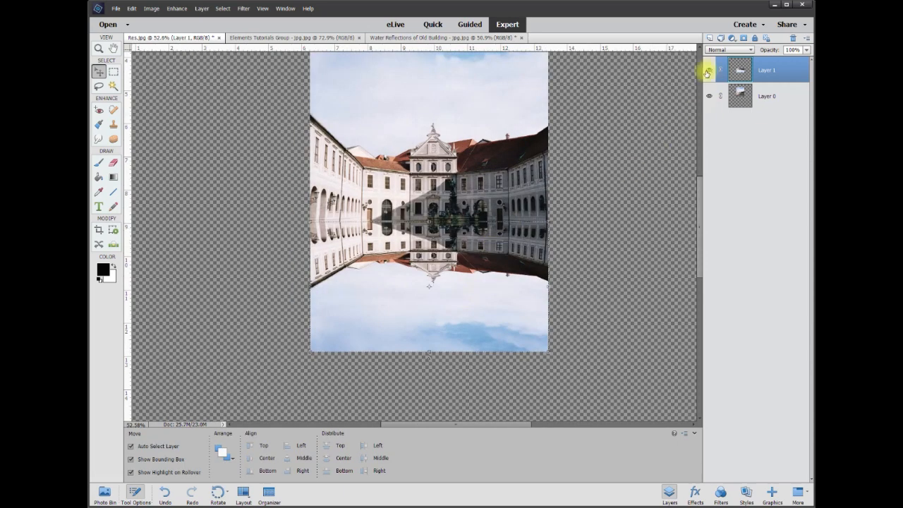
Step: Hide the reflection on Layer 1 and add a new blank layer above it
left_click(708, 71)
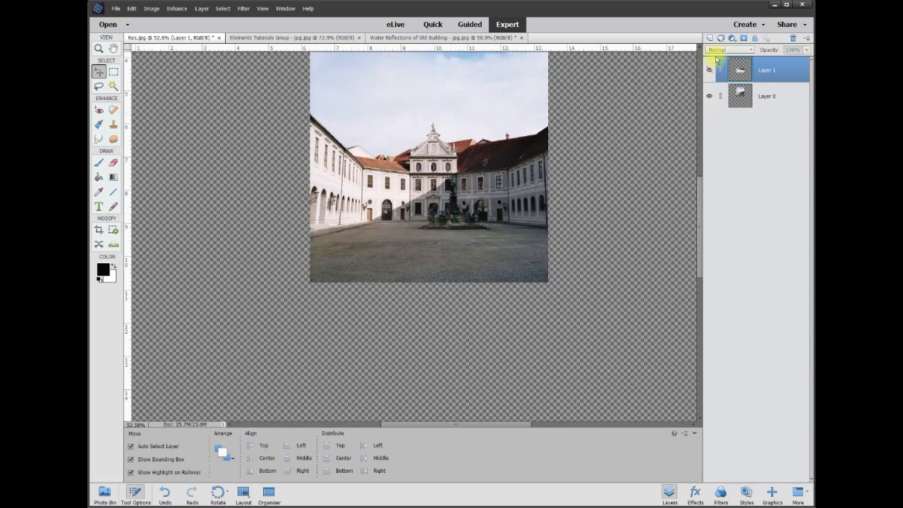
left_click(708, 37)
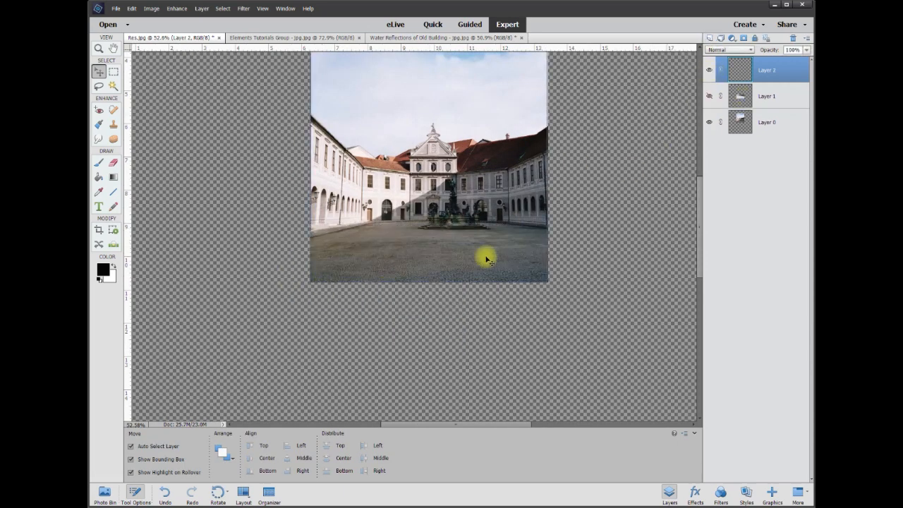
Step: Lasso a long, thin puddle shape on the pavement in front of the fountain, fill it with black, and deselect
scroll(451, 248, "up", 3)
scroll(338, 237, "up", 3)
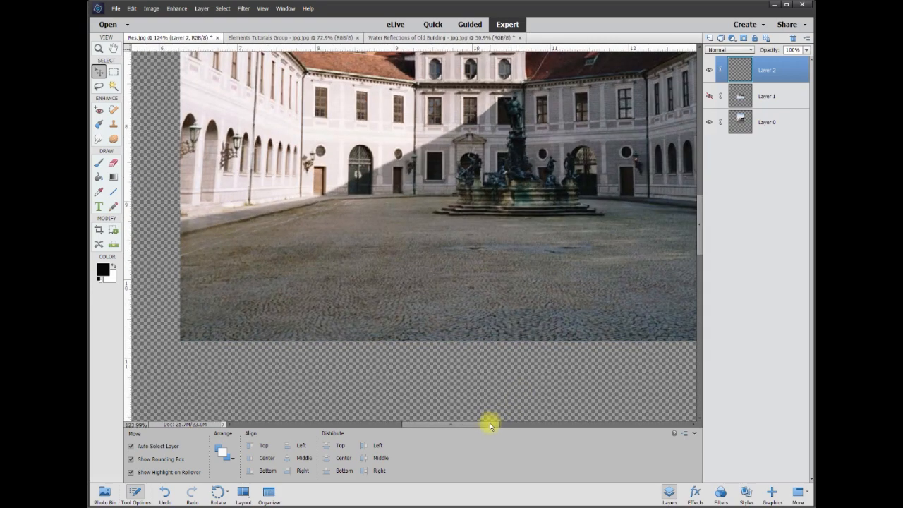
left_click_drag(491, 426, 498, 425)
left_click(98, 85)
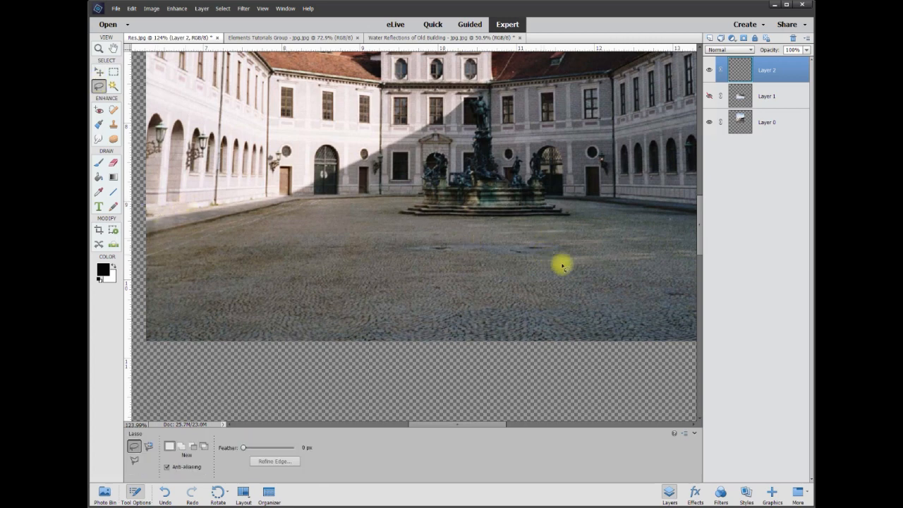
scroll(571, 282, "down", 1)
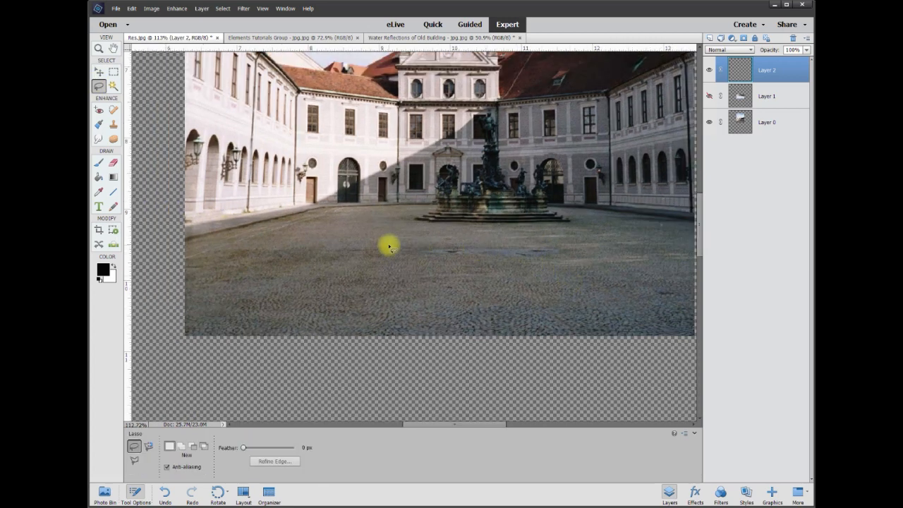
mouse_move(388, 249)
left_mouse_down()
mouse_move(556, 244)
mouse_move(629, 252)
mouse_move(531, 263)
mouse_move(360, 251)
left_mouse_up()
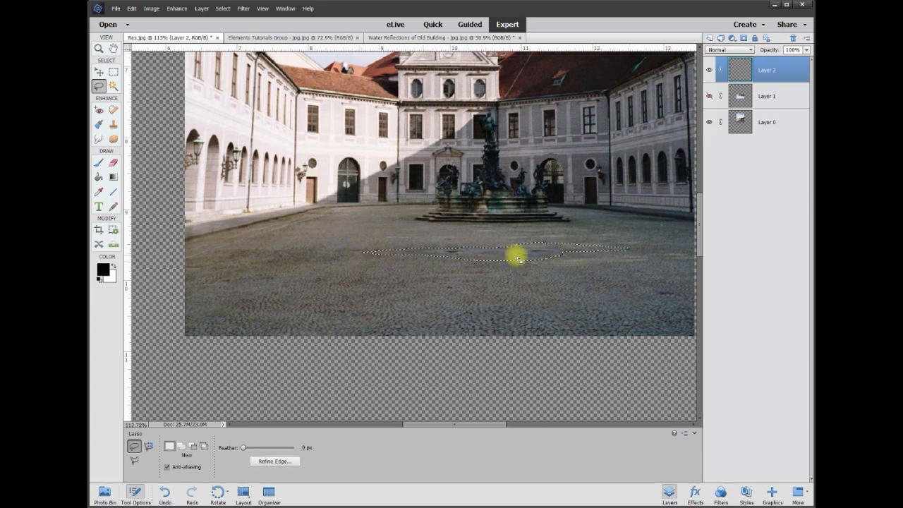
left_click(99, 176)
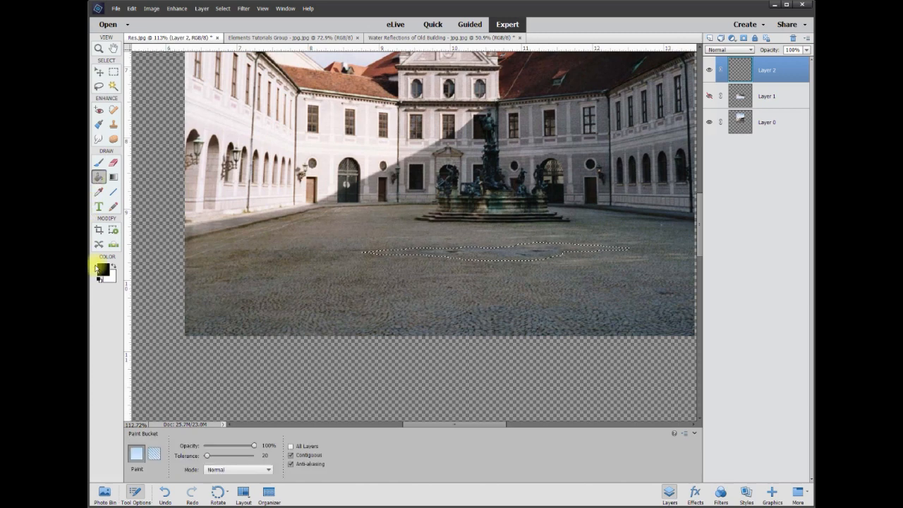
left_click(514, 251)
left_click(98, 84)
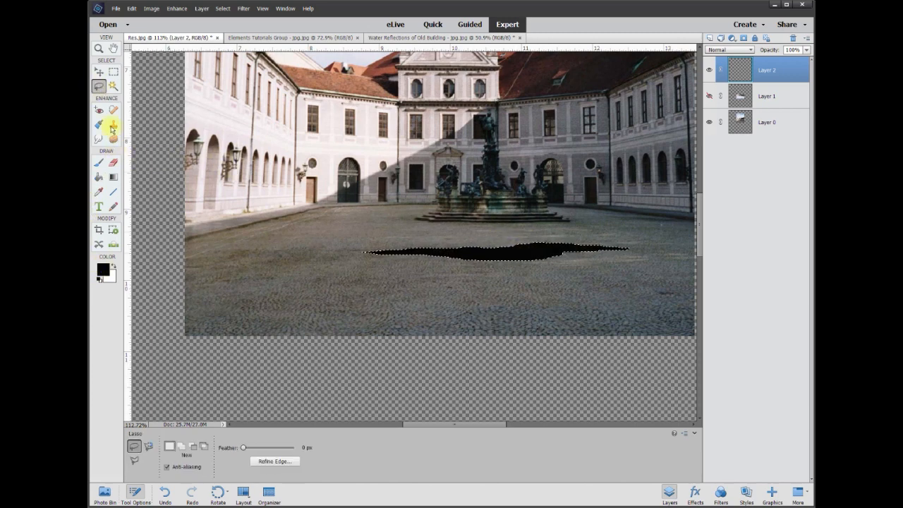
key("ctrl+d")
Step: Lasso a tapering puddle shape at the left edge of the courtyard pavement and fill it with black
mouse_move(210, 251)
left_mouse_down()
mouse_move(287, 265)
mouse_move(182, 297)
left_mouse_up()
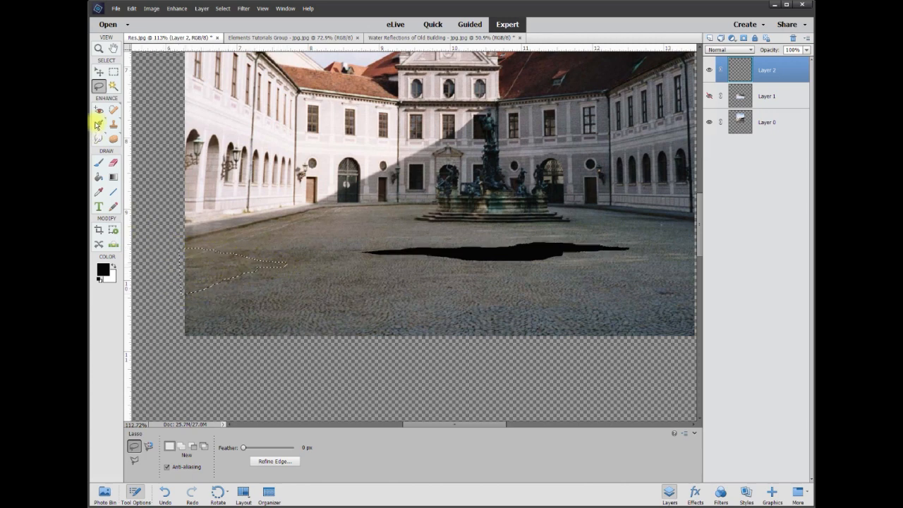
left_click(98, 176)
left_click(211, 273)
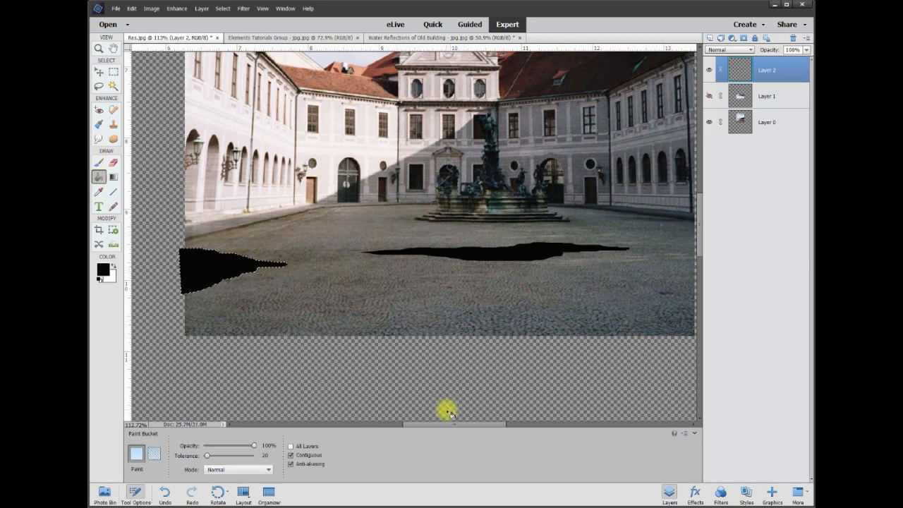
Step: Lasso a large puddle shape across the courtyard's lower-right corner, fill it with black, and deselect
left_click_drag(484, 425, 488, 424)
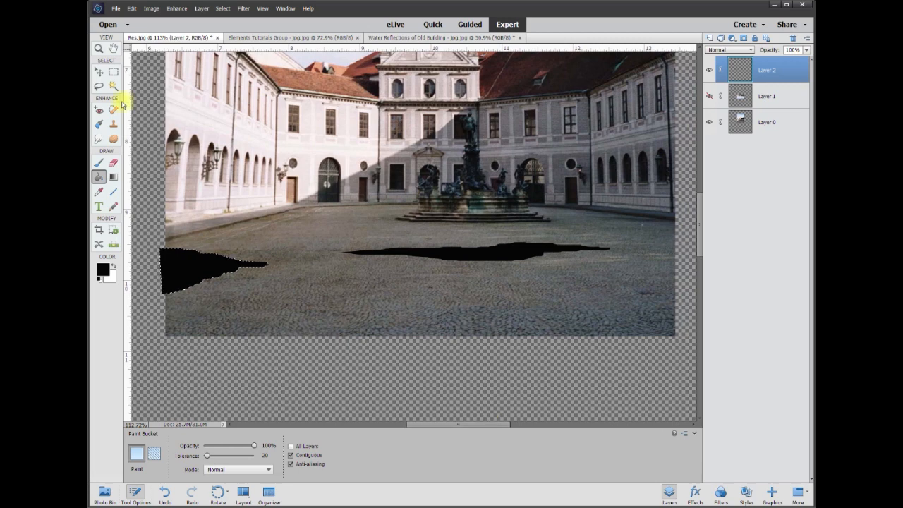
left_click(101, 87)
mouse_move(674, 272)
left_mouse_down()
mouse_move(643, 272)
mouse_move(537, 308)
mouse_move(426, 312)
mouse_move(321, 338)
mouse_move(609, 352)
mouse_move(673, 352)
mouse_move(683, 344)
left_mouse_up()
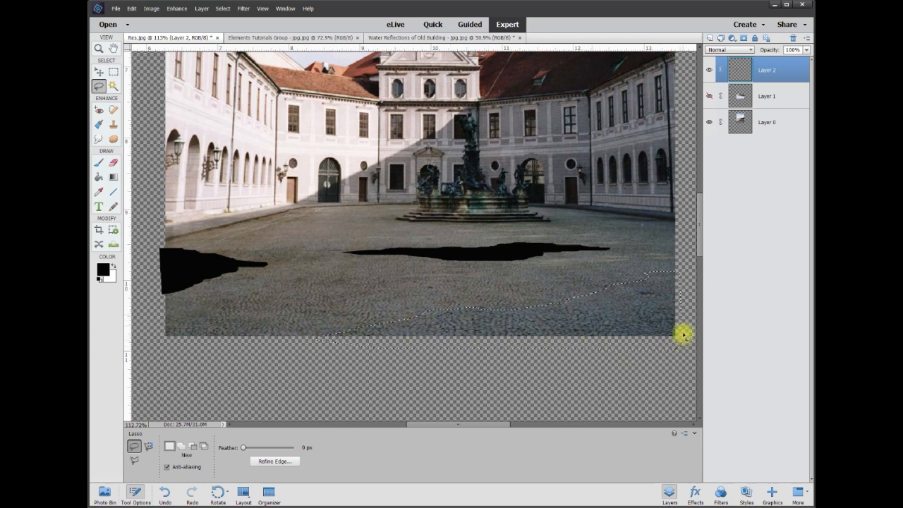
left_click(99, 176)
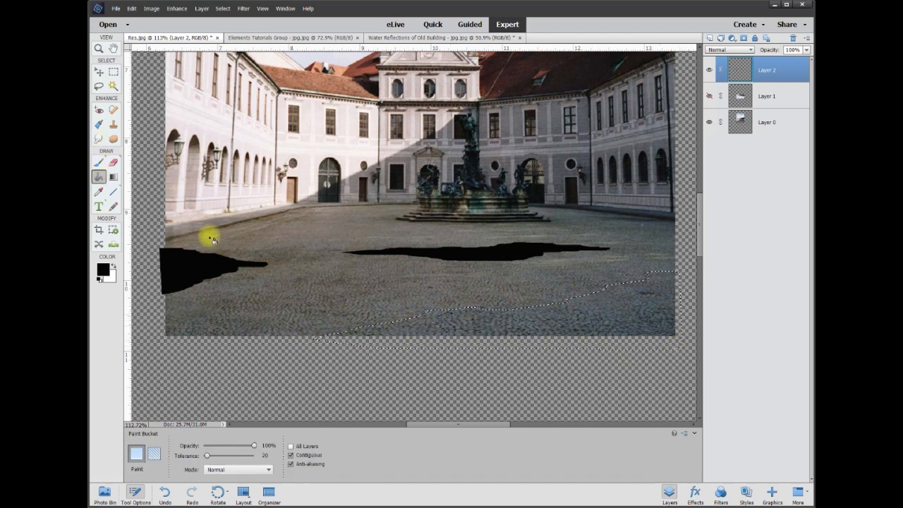
left_click(492, 323)
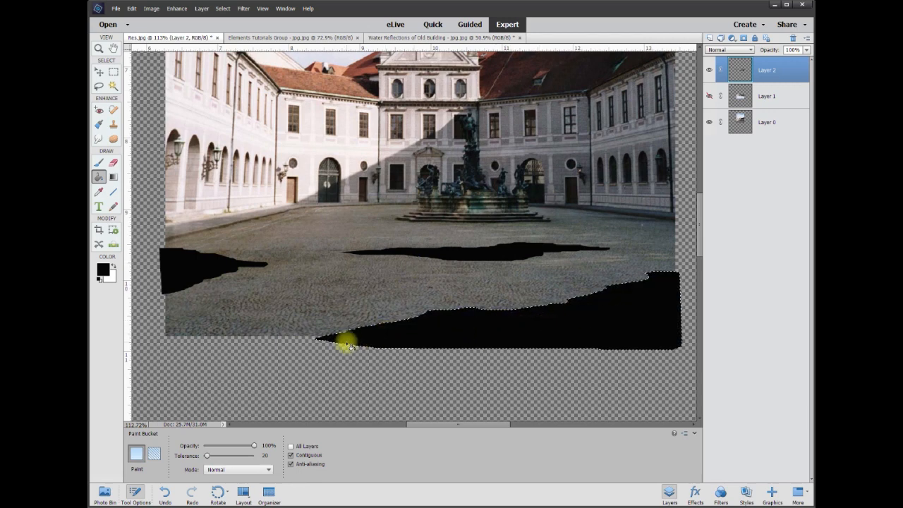
key("ctrl+d")
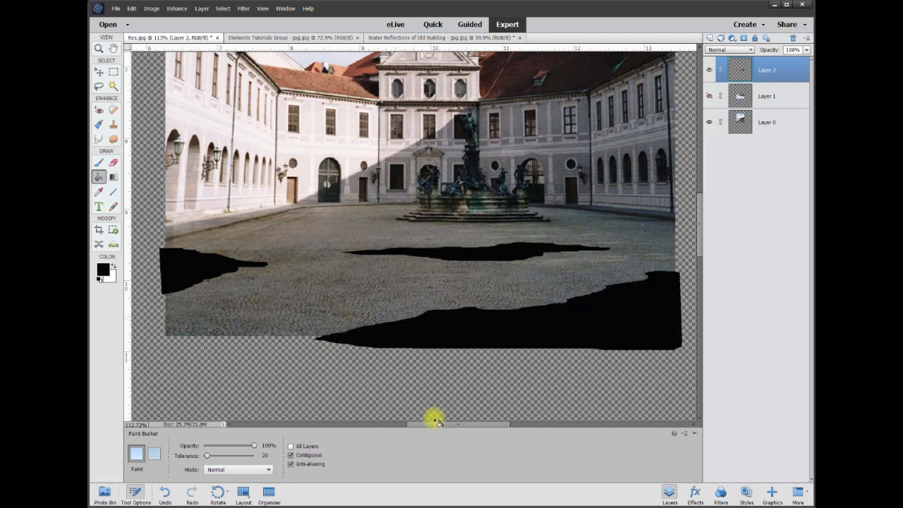
Step: Trim the black puddle shapes to the photo's edges by marquee-selecting the pavement, inverting the selection, deleting the excess, and deselecting
left_click_drag(427, 425, 423, 424)
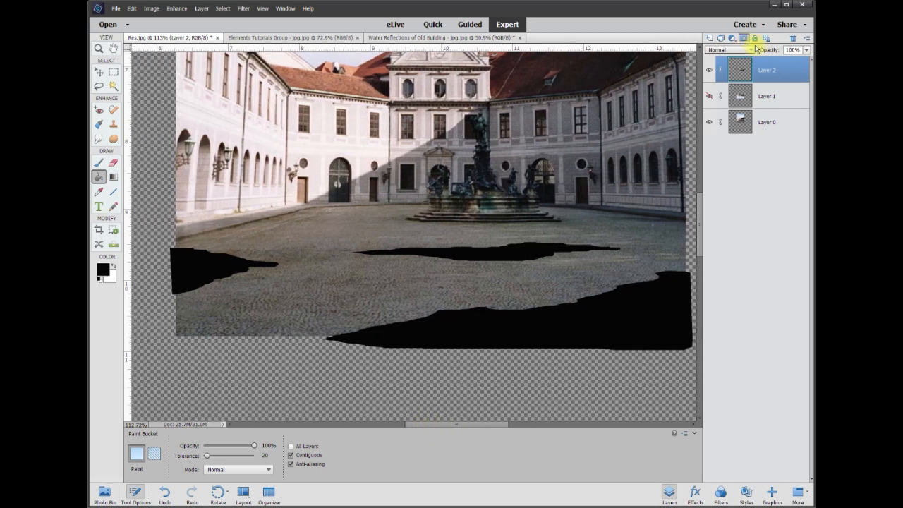
left_click(111, 74)
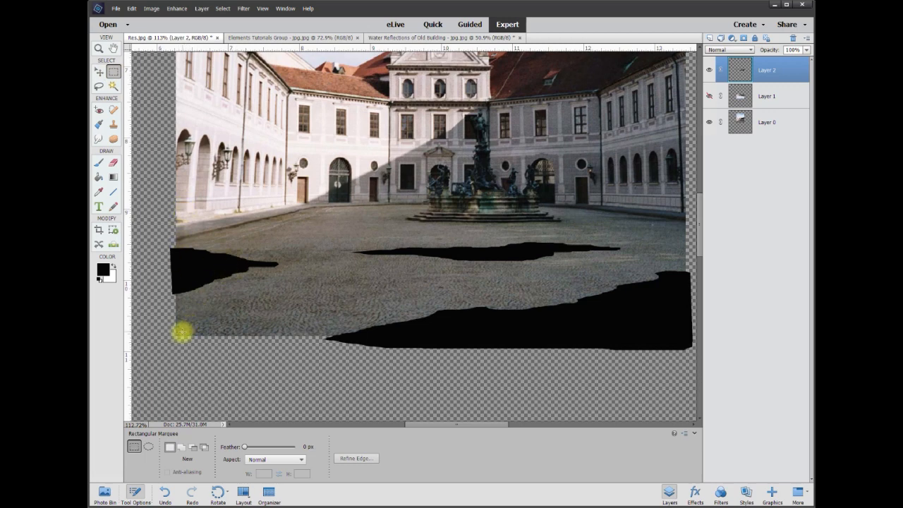
left_click_drag(177, 337, 685, 209)
right_click(632, 259)
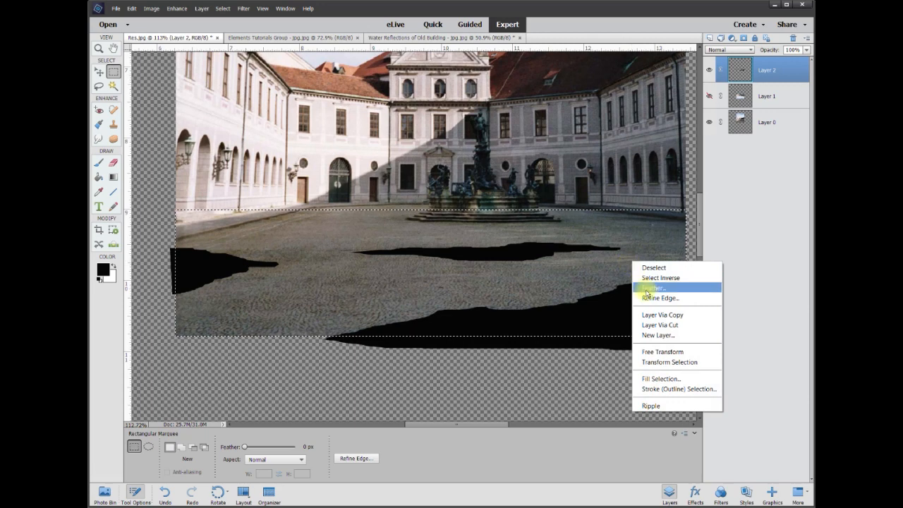
left_click(651, 278)
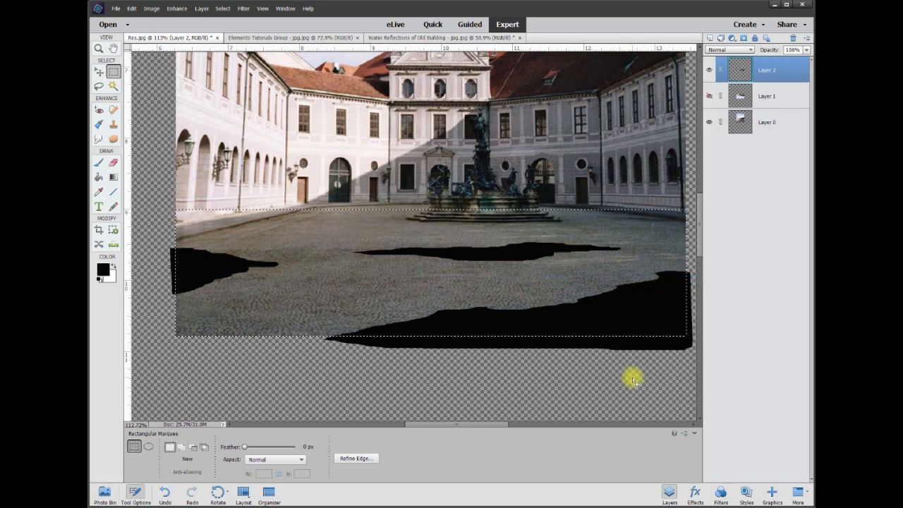
key("Delete")
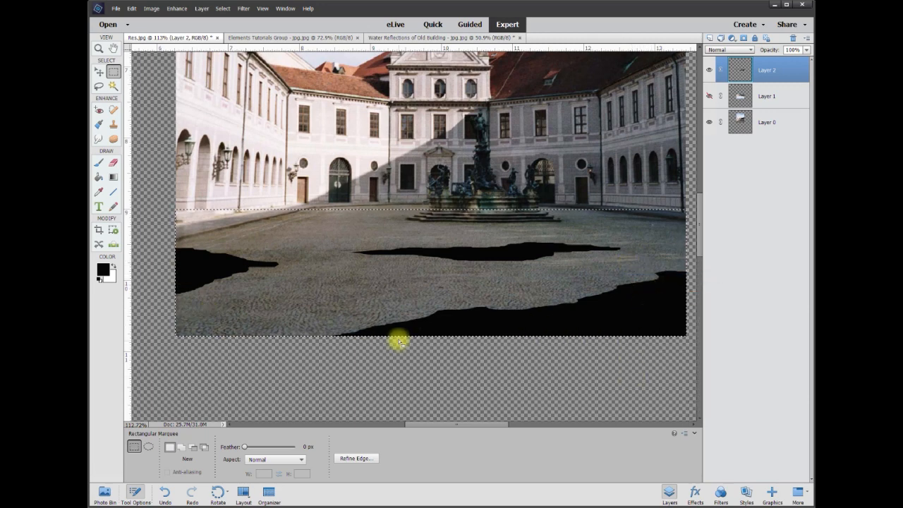
key("ctrl+d")
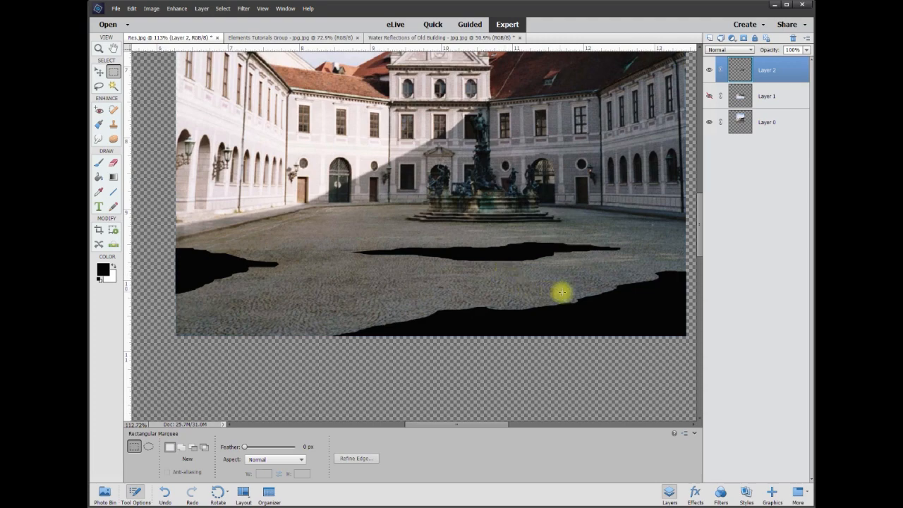
scroll(475, 261, "down", 1)
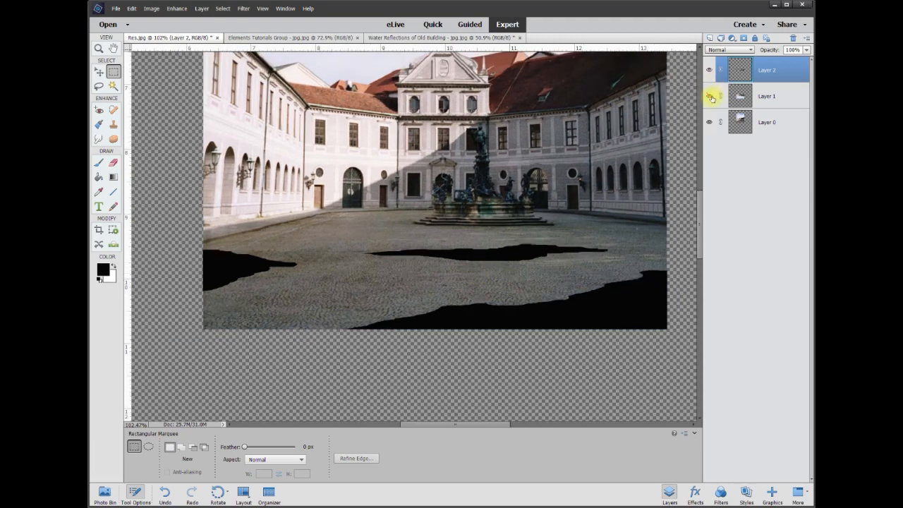
Step: Show Layer 1, select the black puddle shapes on Layer 2 with the Magic Wand, and invert the selection
left_click(711, 96)
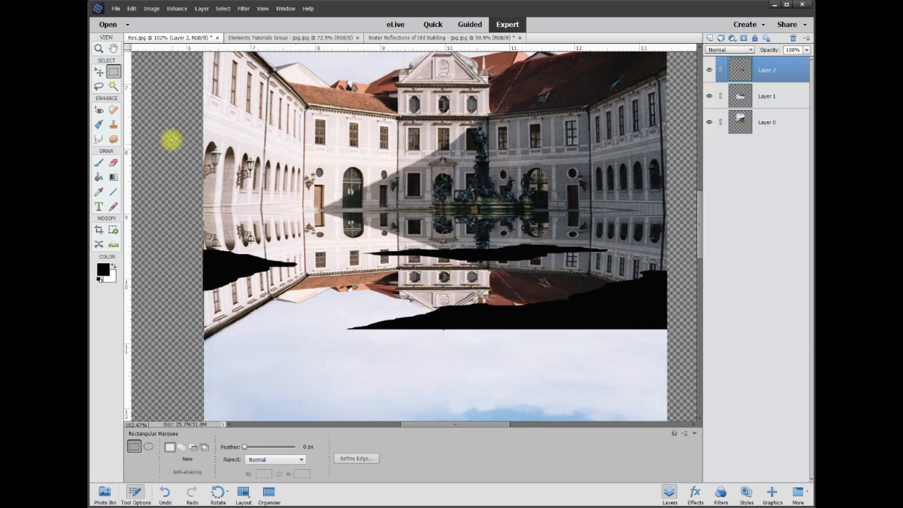
left_click(113, 86)
left_click(311, 446)
left_click(249, 274)
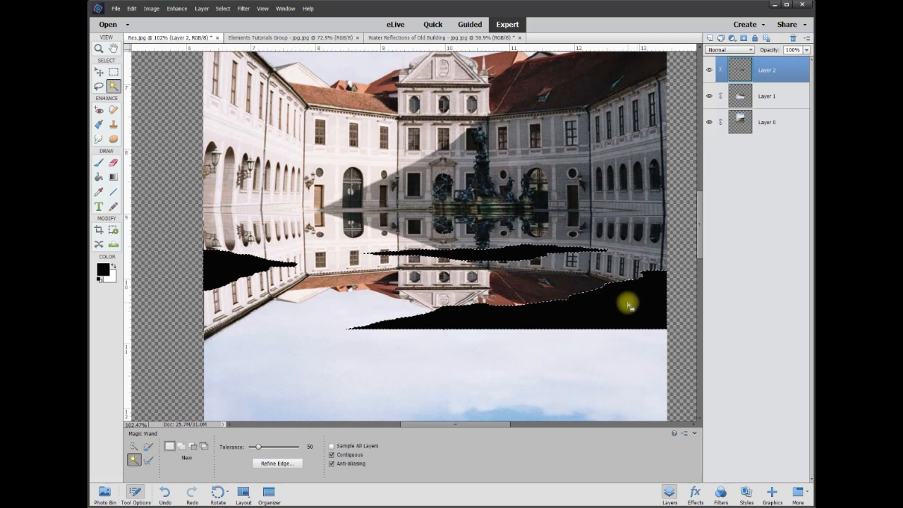
right_click(623, 308)
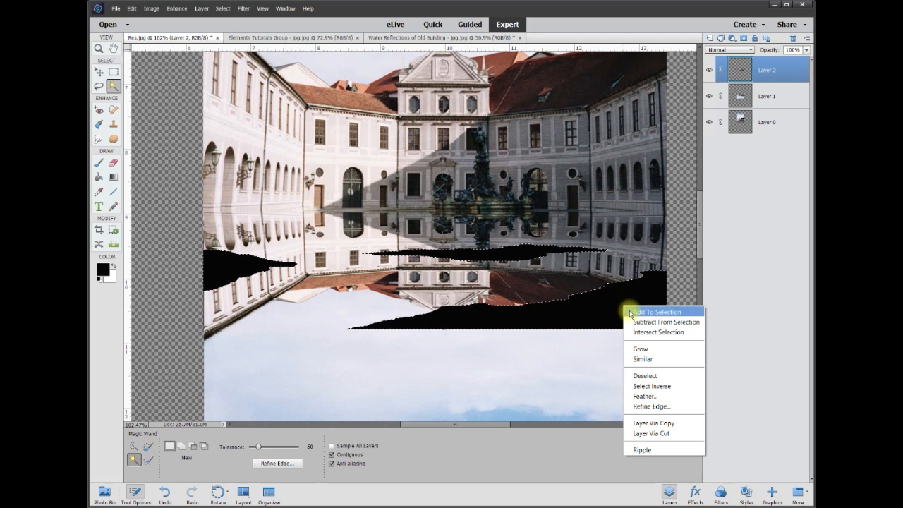
left_click(653, 387)
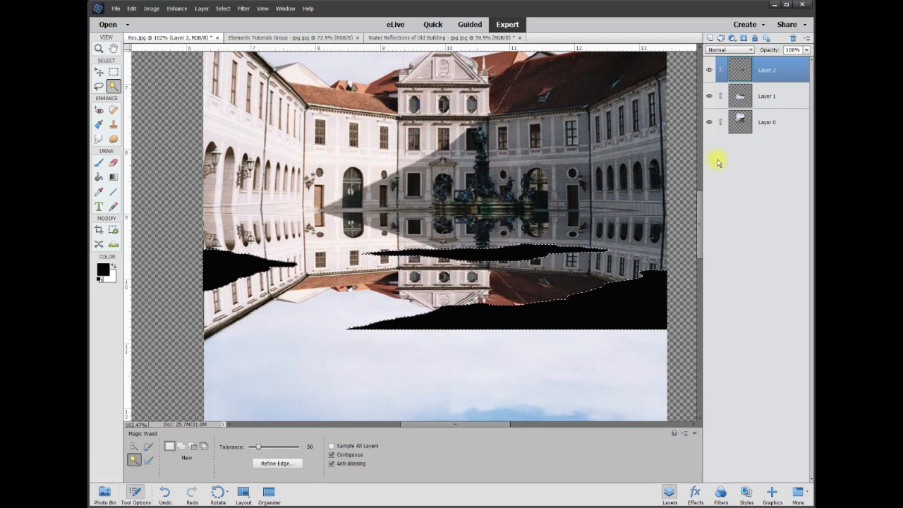
Step: Delete everything outside the puddle shapes from the flipped reflection on Layer 1 and deselect
left_click(773, 98)
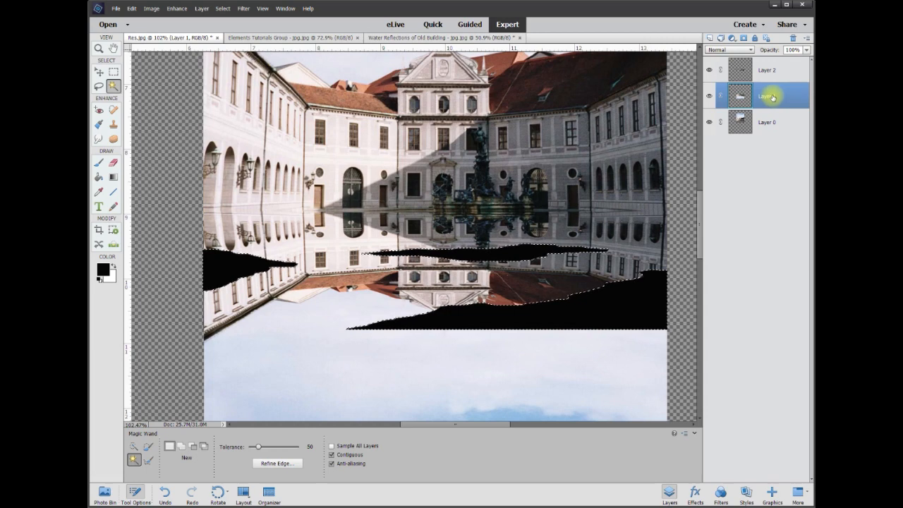
key("Delete")
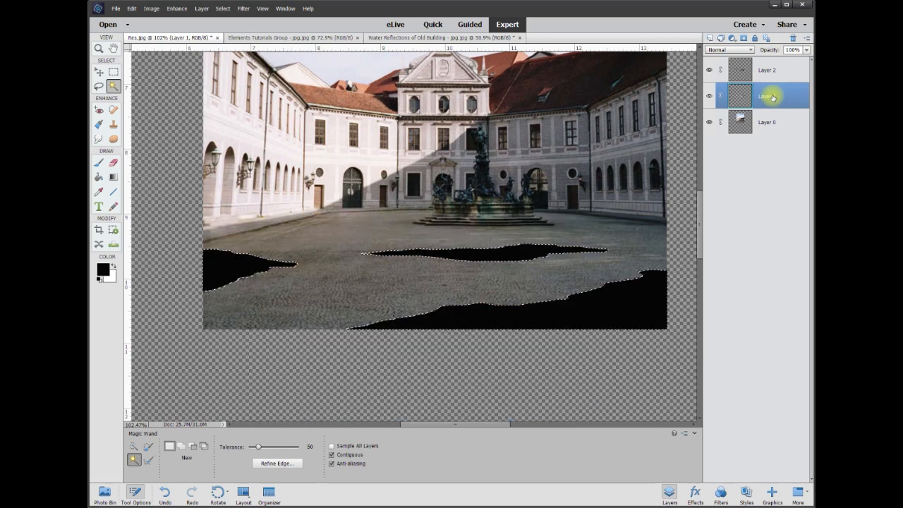
key("ctrl+d")
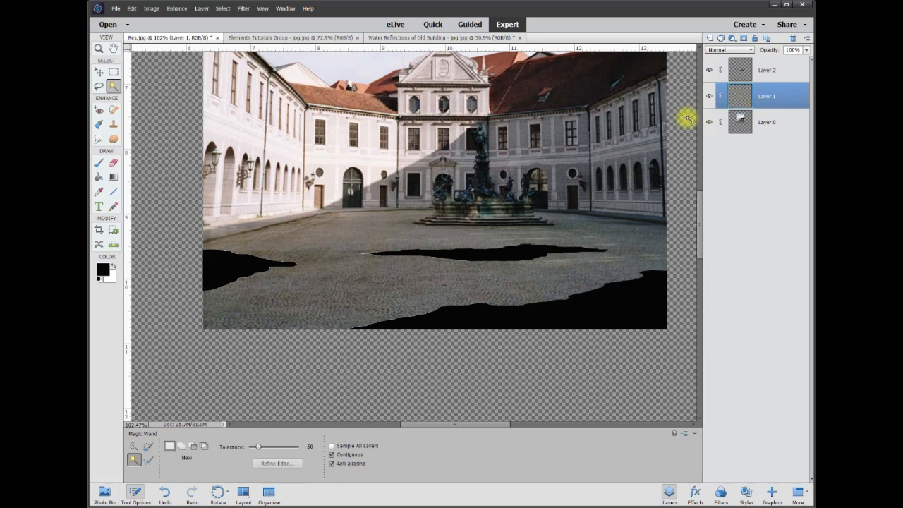
Step: Toggle Layer 2's visibility to check the reflections, and move the black puddle layer beneath Layer 1
left_click(710, 70)
left_click(710, 71)
left_click(710, 71)
left_click(710, 71)
left_click(709, 71)
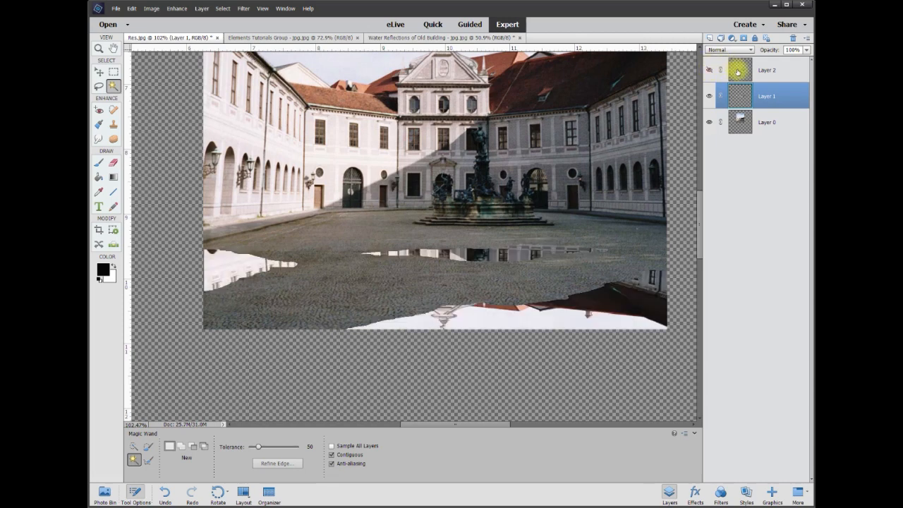
left_click(711, 70)
left_click_drag(776, 73, 777, 110)
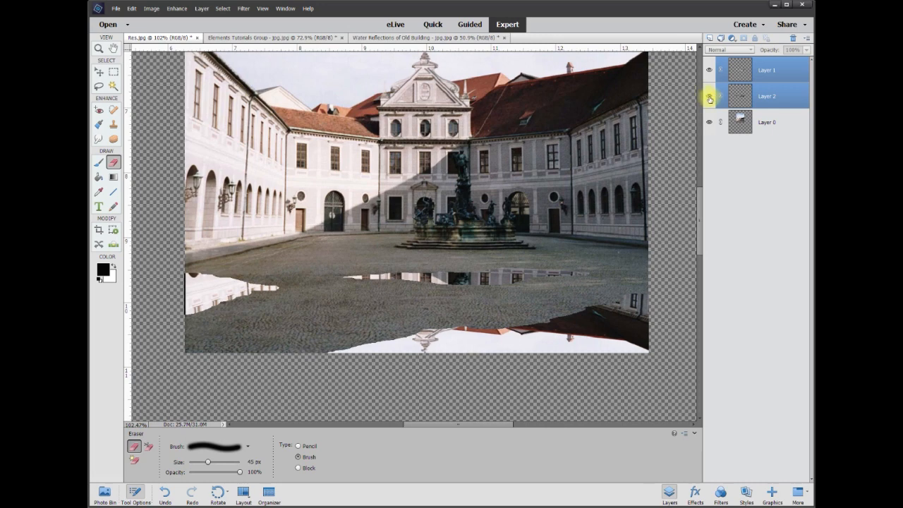
Step: With Layer 2 hidden, soften the edges of the puddle reflections on Layer 1 using a soft 45 px Eraser
left_click(710, 70)
left_click(709, 70)
left_click(769, 73)
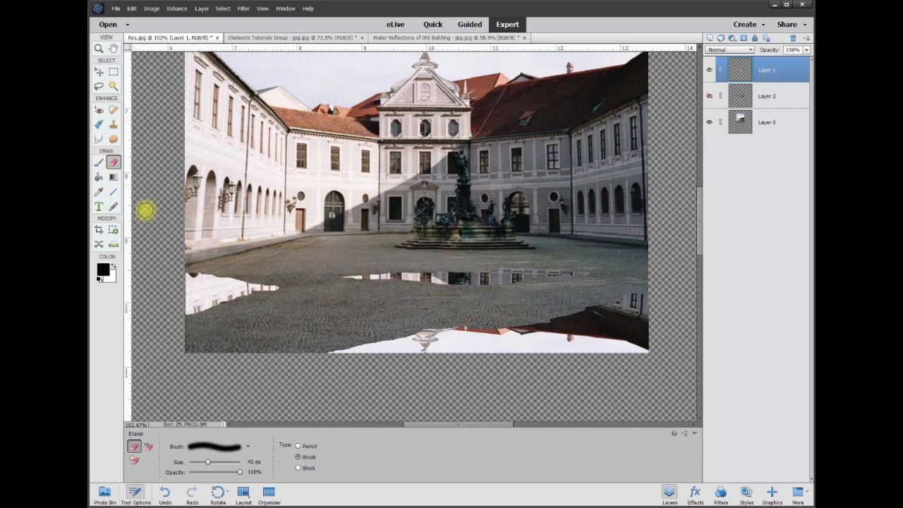
scroll(366, 353, "up", 2)
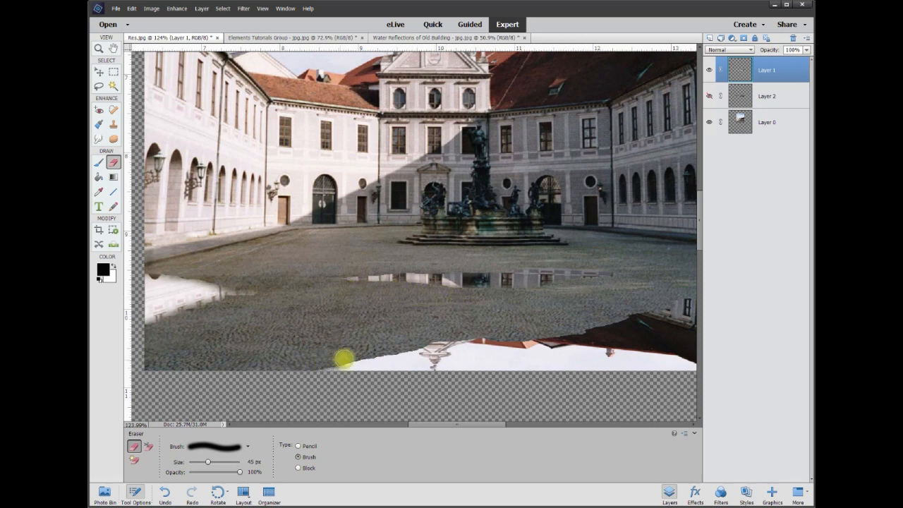
mouse_move(440, 338)
left_mouse_down()
mouse_move(589, 328)
mouse_move(689, 287)
left_mouse_up()
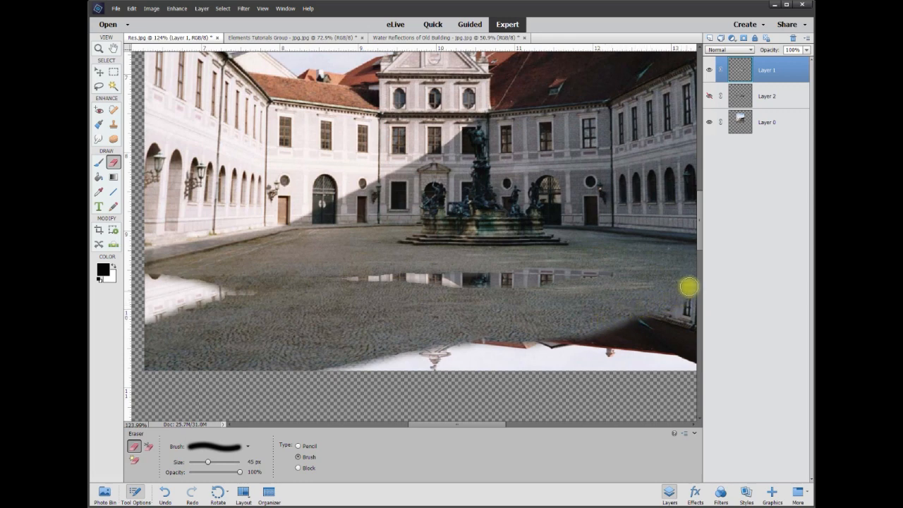
Step: Set Layer 1's opacity to 40% and show Layer 2
left_click(797, 51)
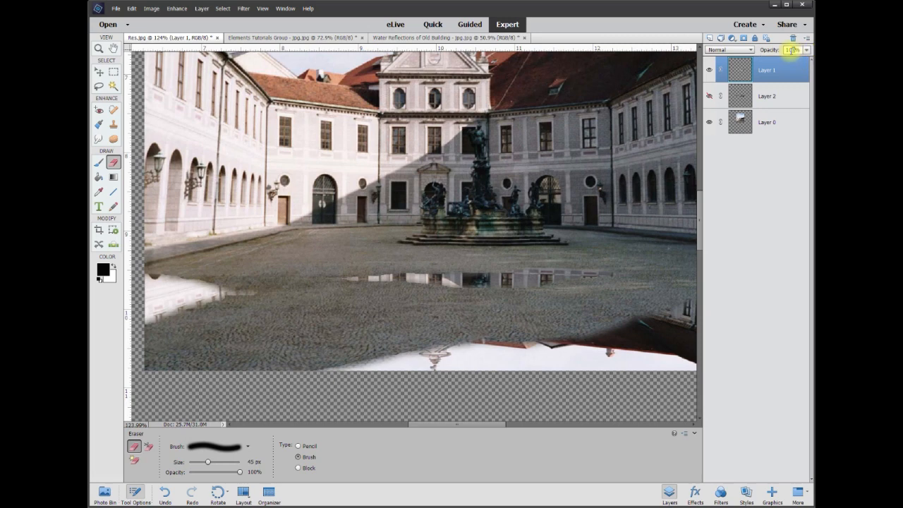
type("40")
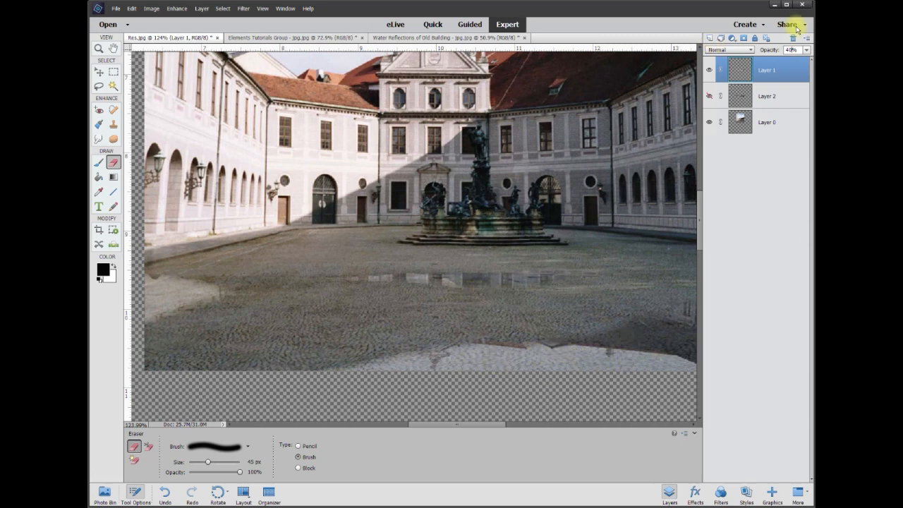
left_click(710, 96)
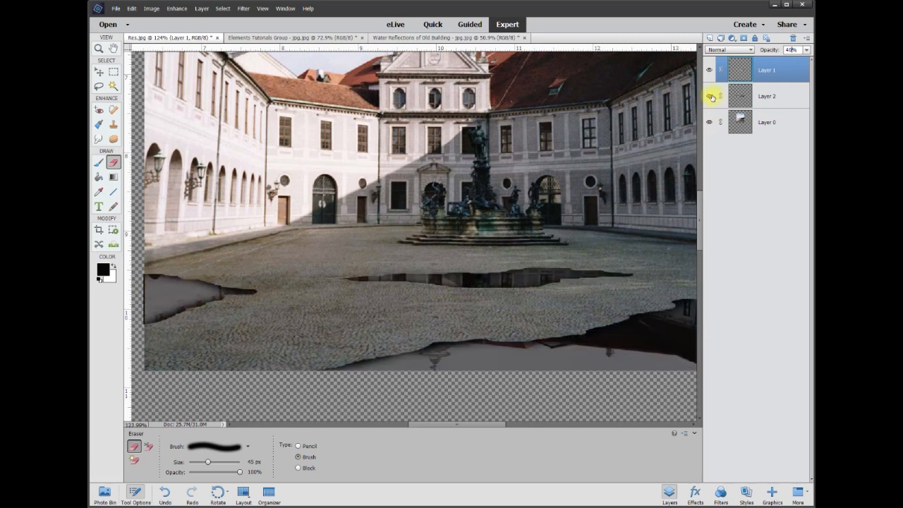
Step: Soften the black puddle edges on Layer 2 with a 100 px Eraser and lower the layer's opacity to about 79%
left_click(785, 94)
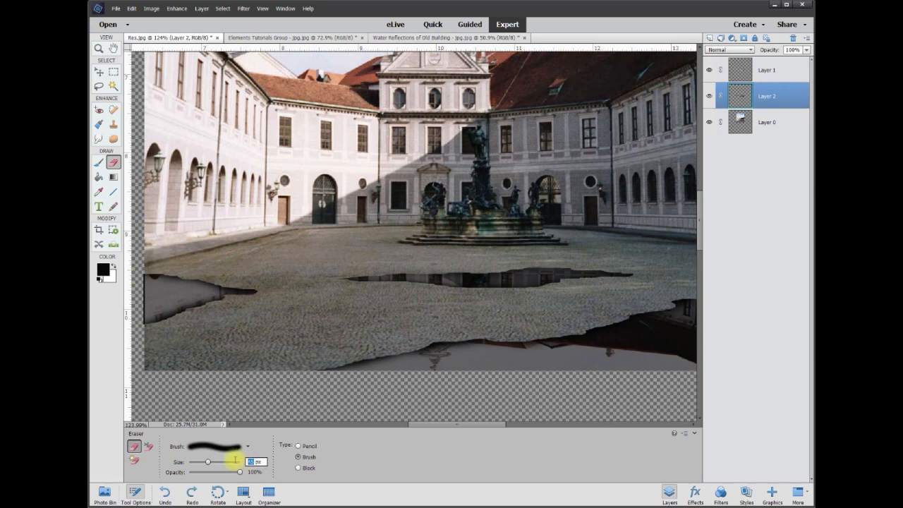
type("100")
mouse_move(137, 268)
left_mouse_down()
mouse_move(273, 276)
mouse_move(284, 297)
mouse_move(259, 319)
mouse_move(193, 325)
mouse_move(137, 343)
left_mouse_up()
mouse_move(321, 268)
left_mouse_down()
mouse_move(346, 258)
mouse_move(517, 249)
mouse_move(615, 249)
mouse_move(652, 260)
mouse_move(649, 289)
mouse_move(619, 298)
mouse_move(431, 305)
mouse_move(331, 343)
mouse_move(551, 323)
mouse_move(693, 281)
left_mouse_up()
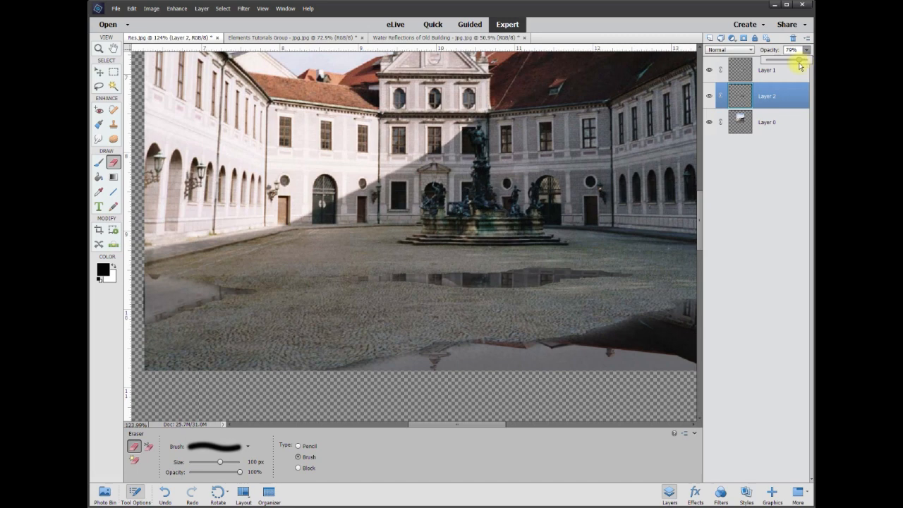
left_click_drag(771, 70, 802, 70)
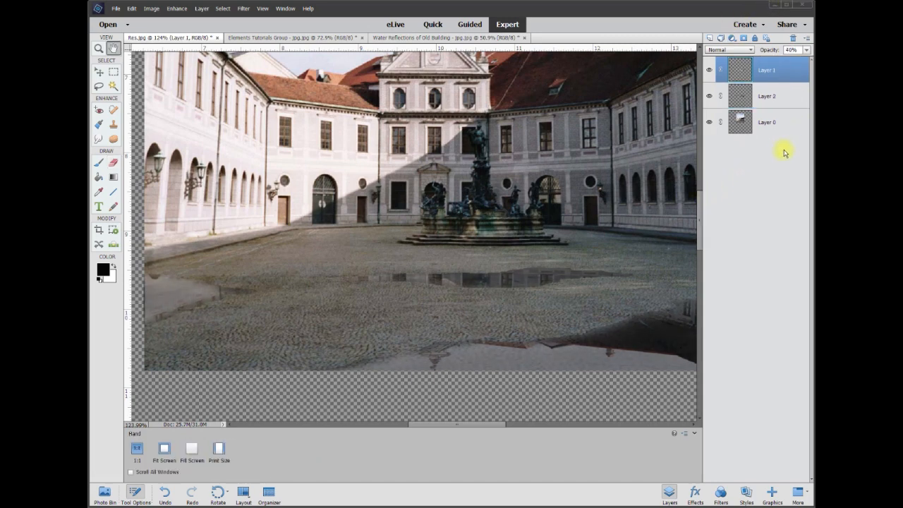
Step: Check Layer 1 by toggling its visibility, and apply the Ripple filter to it with amount 100 and size Medium
left_click(711, 71)
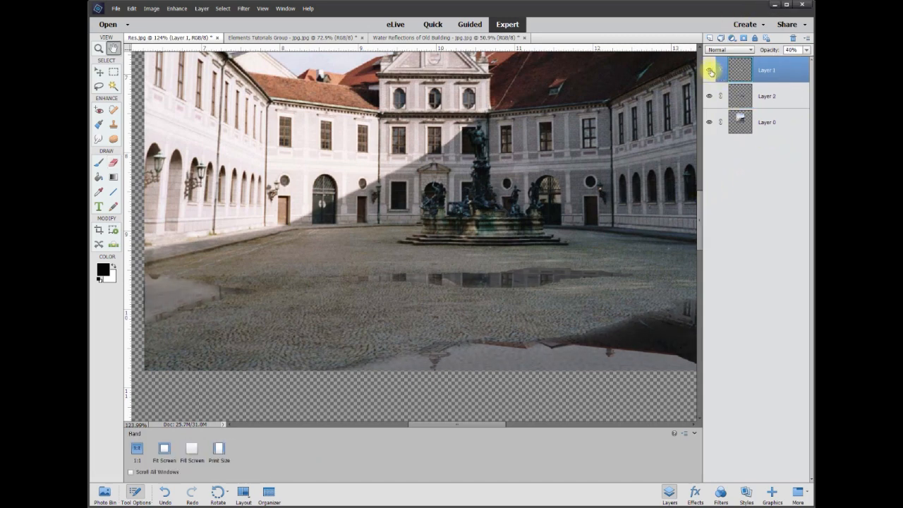
left_click(711, 71)
left_click(711, 71)
left_click(720, 495)
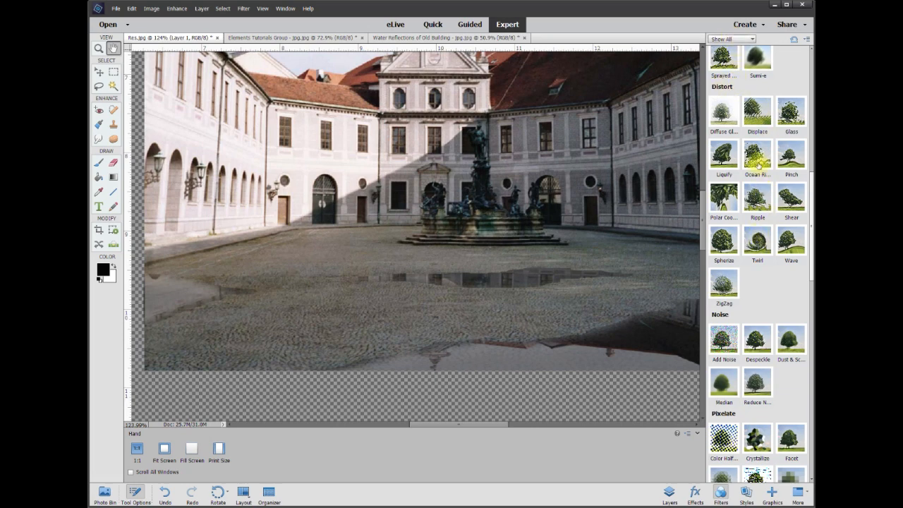
left_click(759, 203)
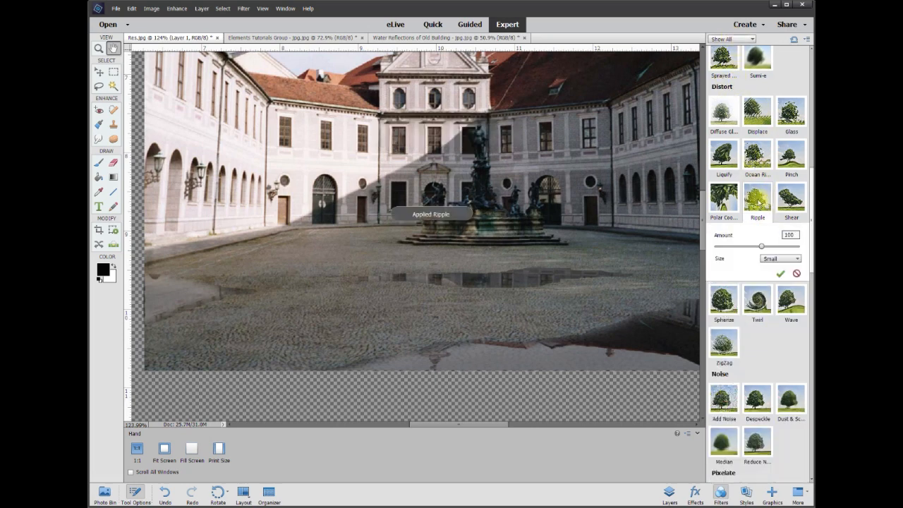
left_click(784, 260)
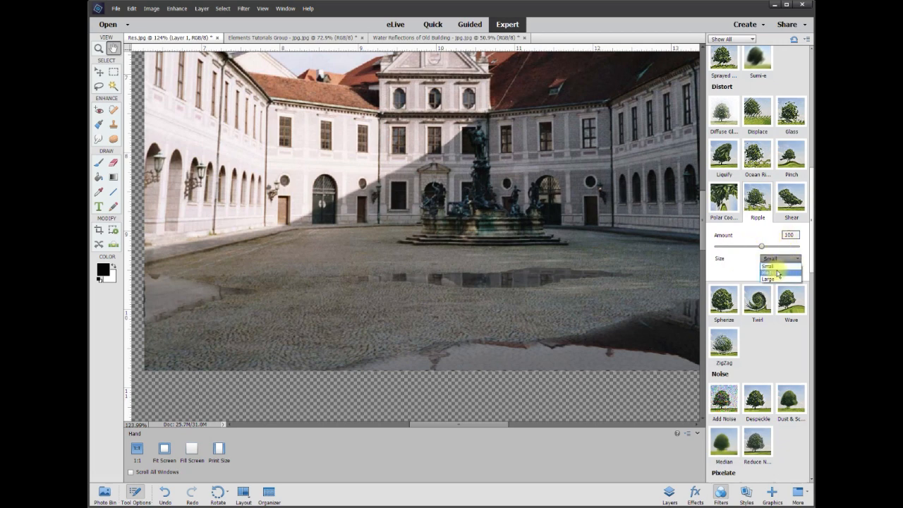
left_click(777, 273)
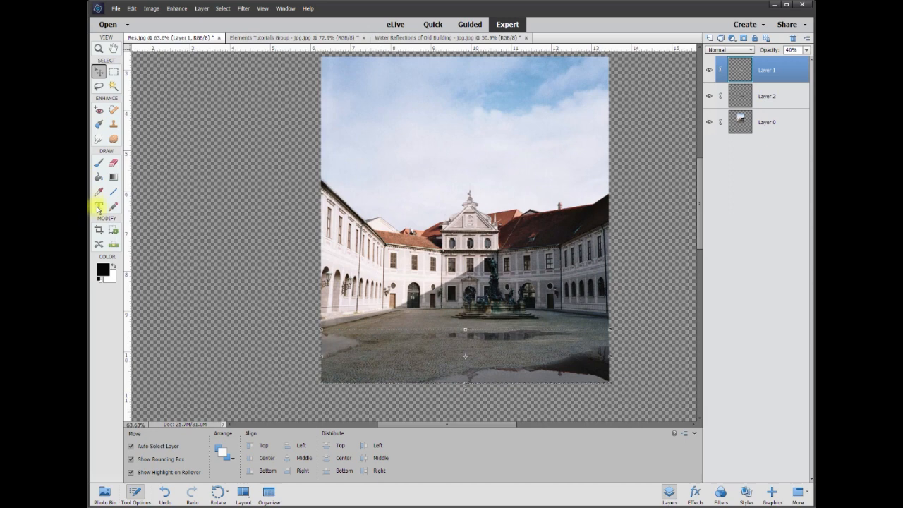
Step: Crop the image to the courtyard photo's sides and lower edge, cutting off the upper sky, and deselect the layers
left_click(100, 230)
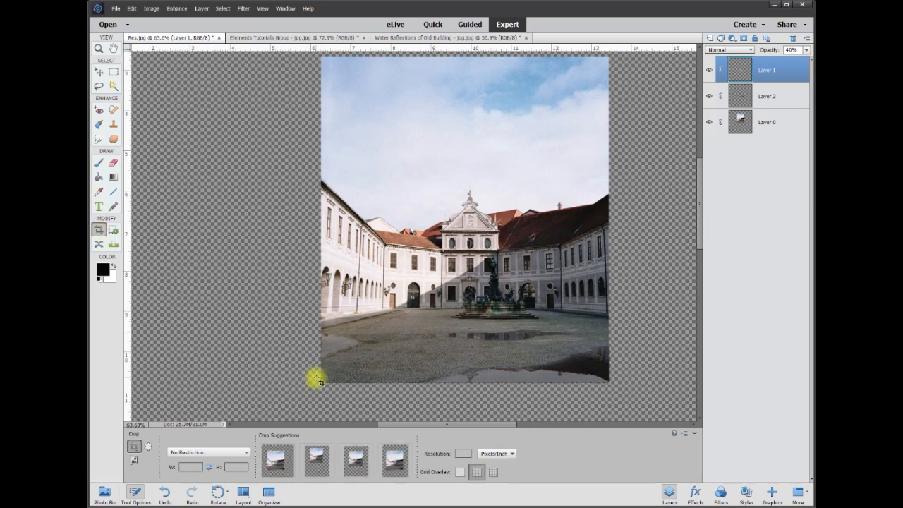
left_click_drag(323, 383, 607, 141)
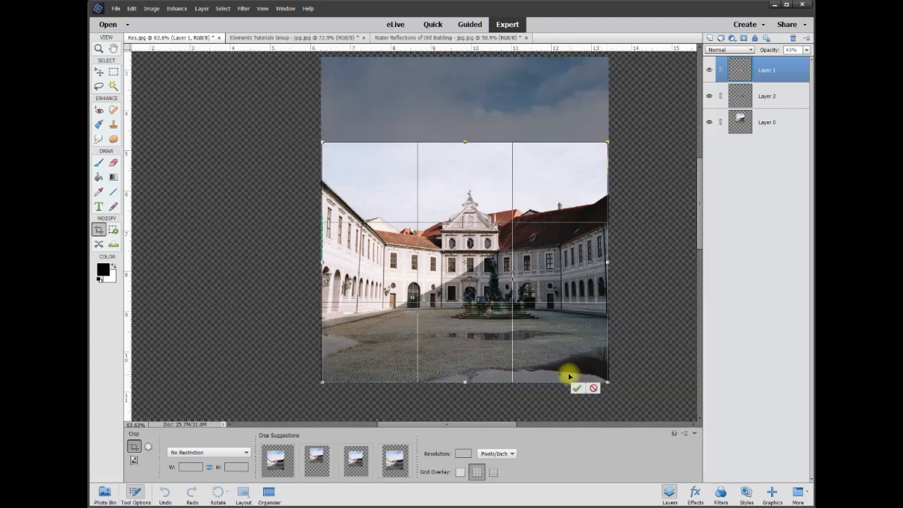
left_click(576, 388)
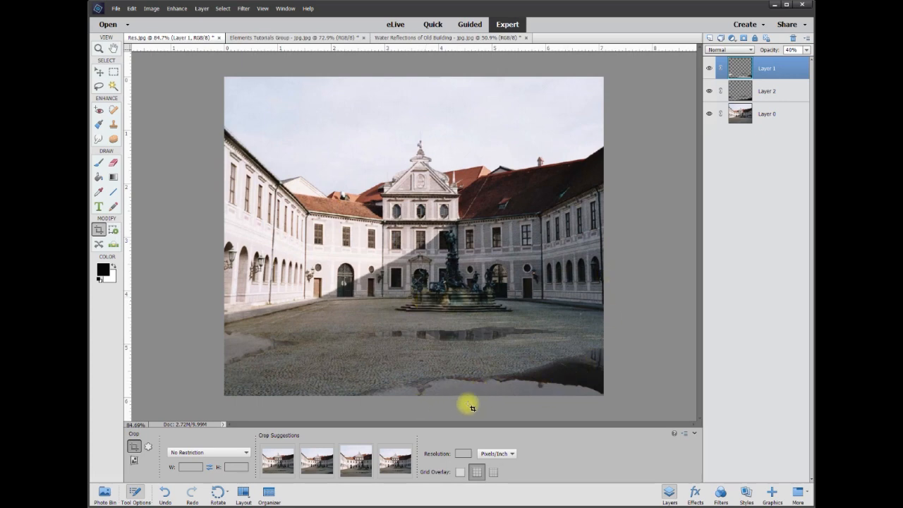
left_click(98, 71)
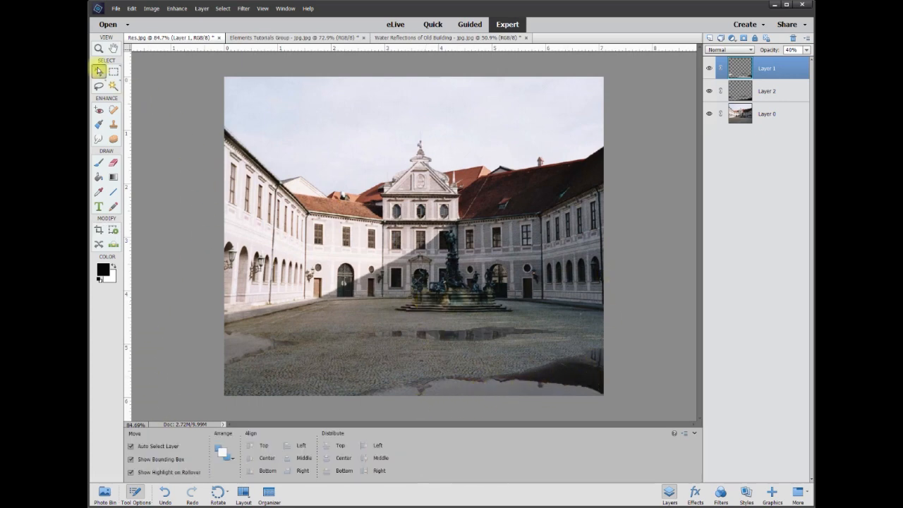
left_click(663, 206)
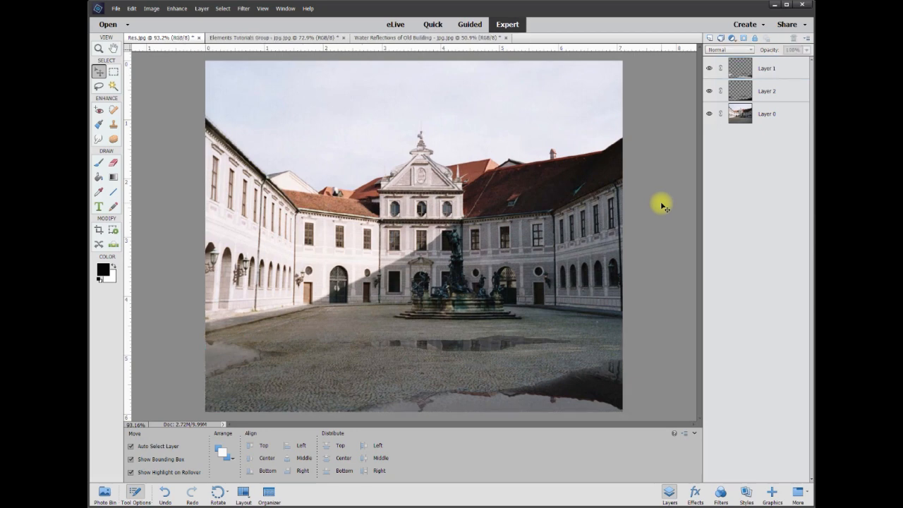